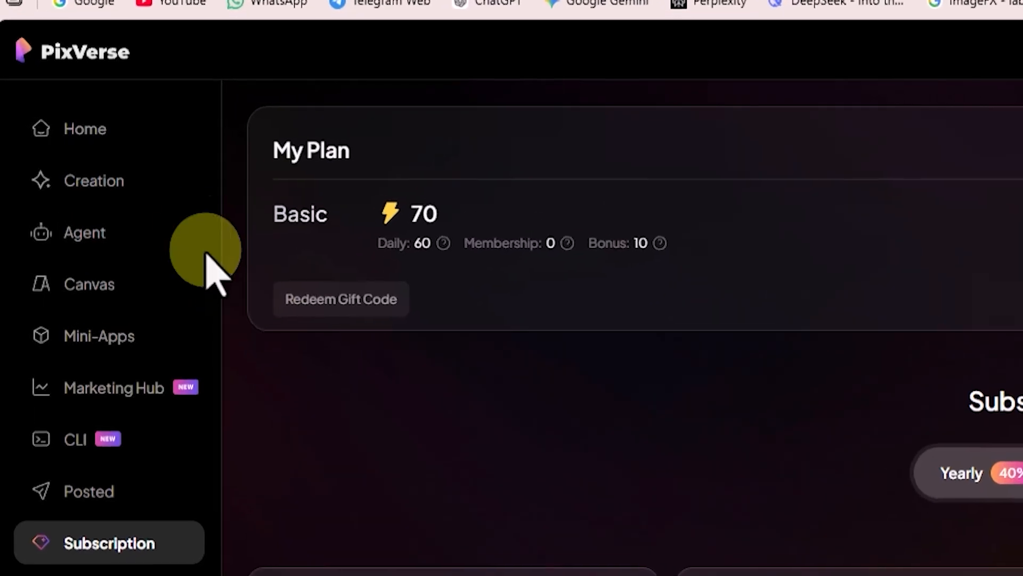
Open the video creation page and upload 02.jpg as the source image for a new video
left_click(168, 176)
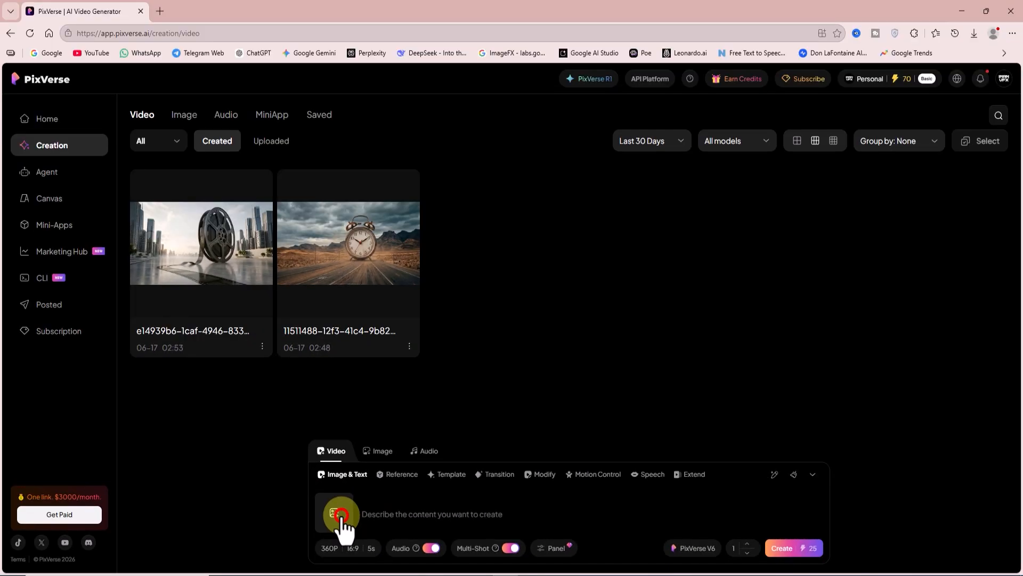
left_click(256, 431)
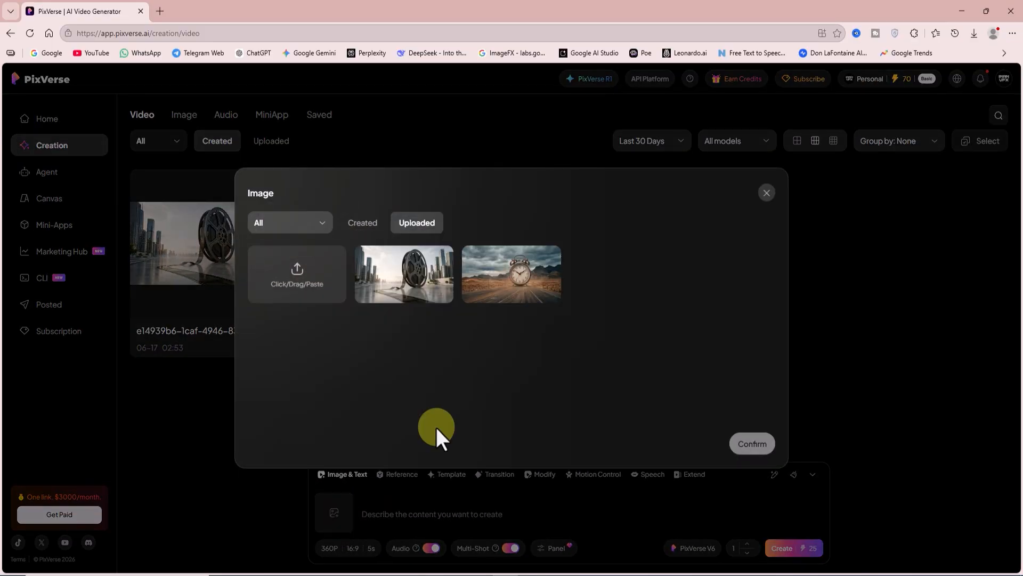
left_click(301, 271)
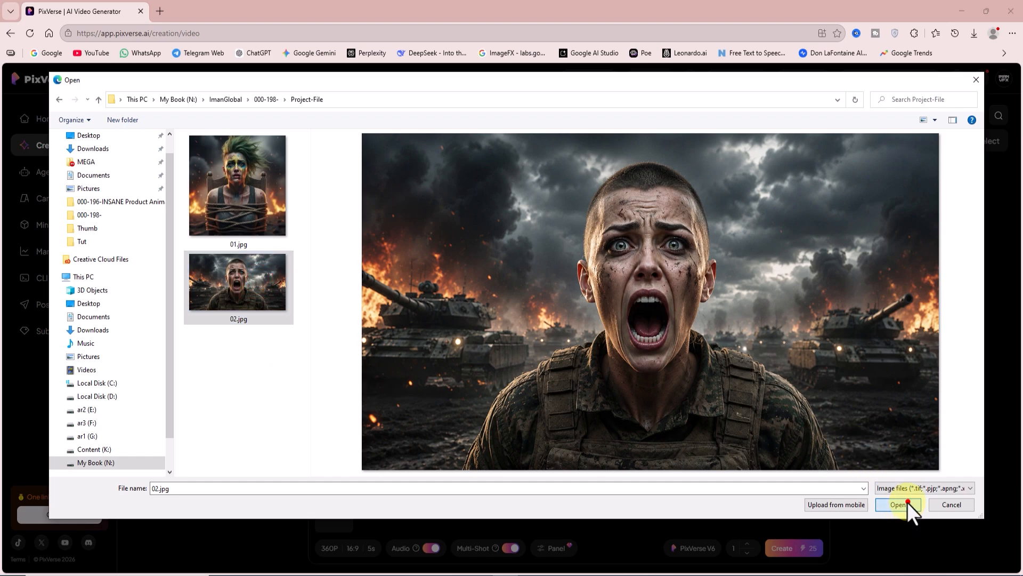
left_click(907, 502)
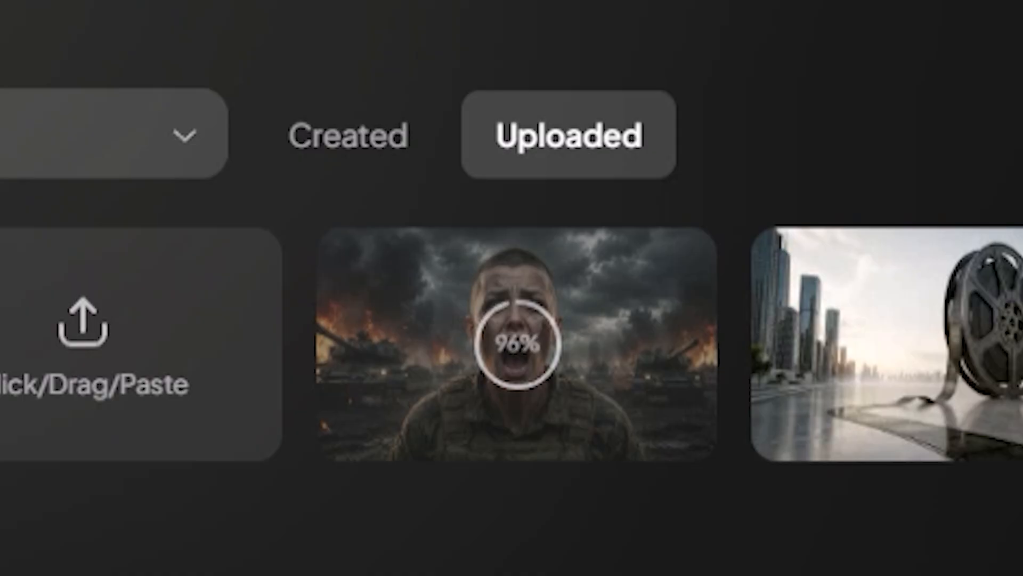
left_click(583, 353)
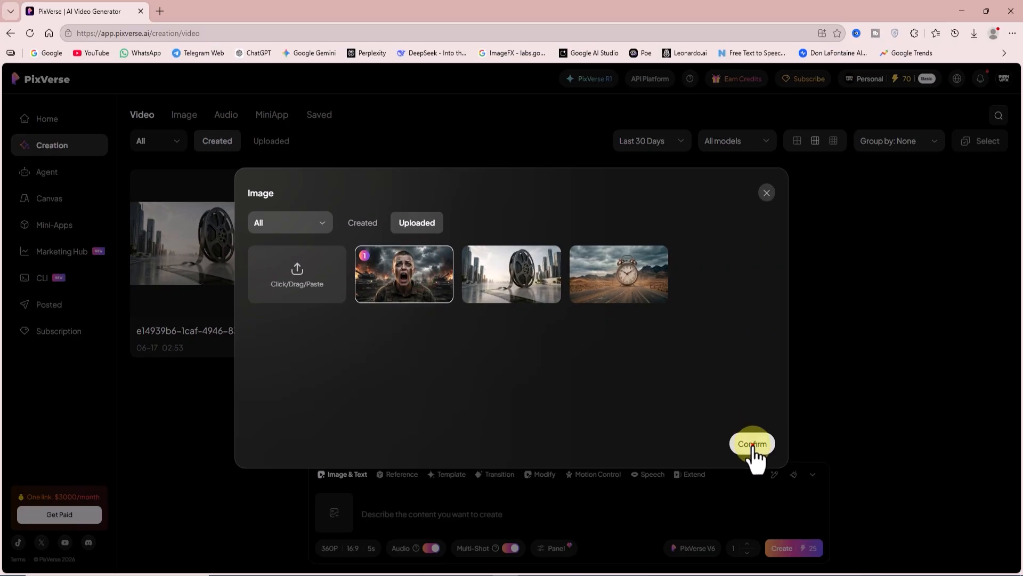
left_click(752, 444)
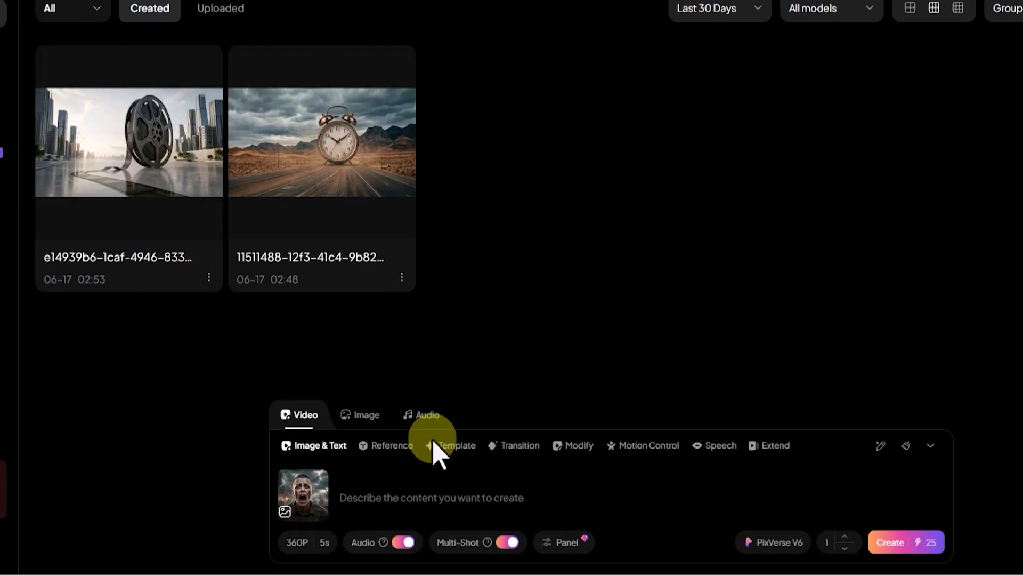
Enter the war-scene prompt beginning "The camera slowly pulls back while the character steadily walks toward the camera" and set 360P and 4s
key("ctrl+v")
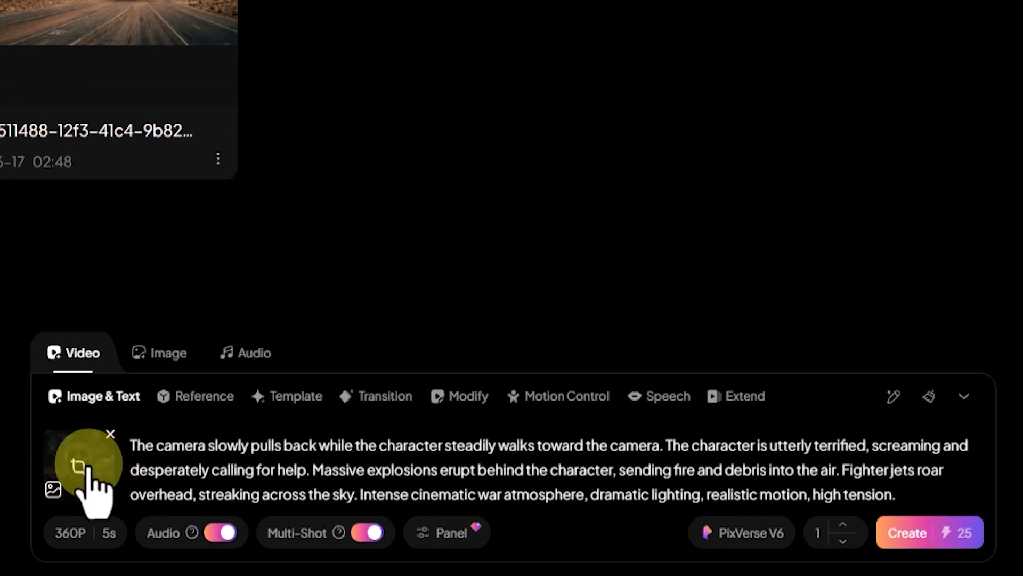
left_click(71, 533)
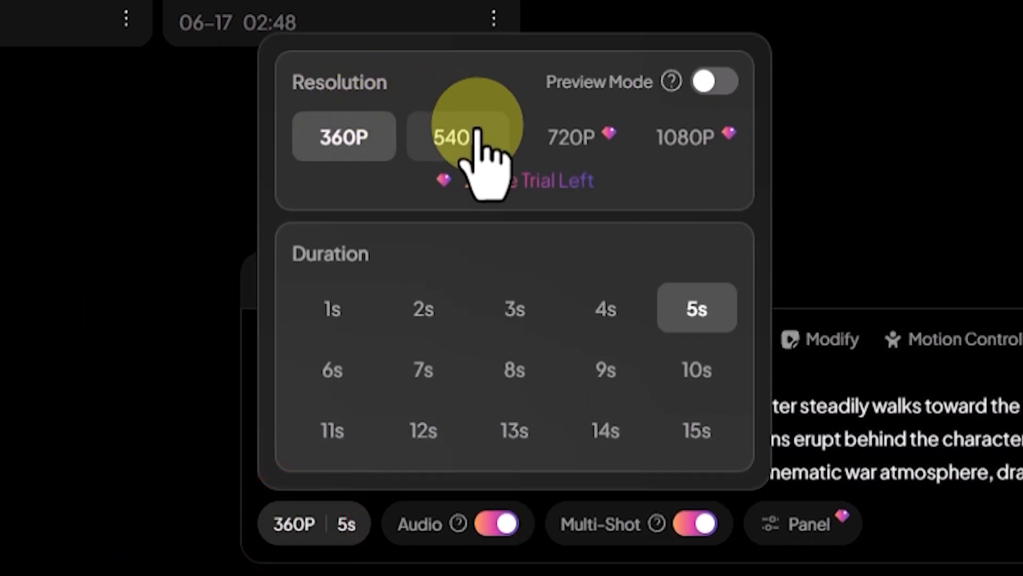
left_click(471, 136)
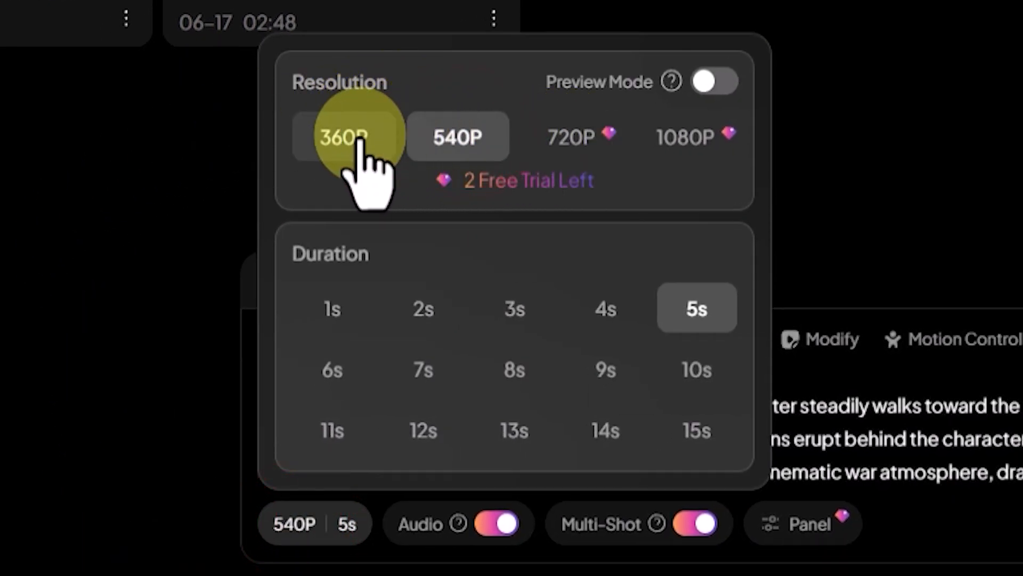
left_click(461, 135)
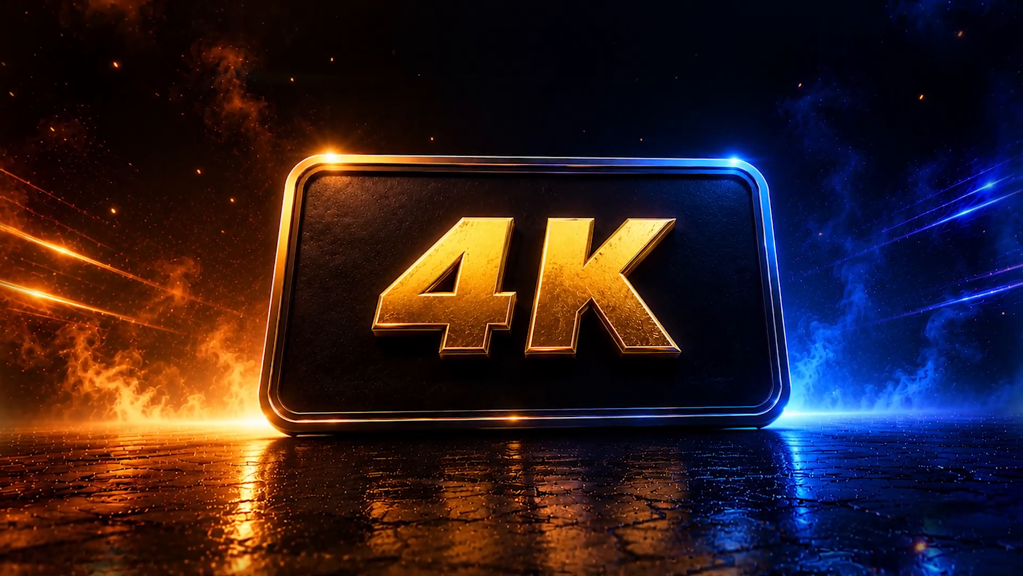
left_click(460, 460)
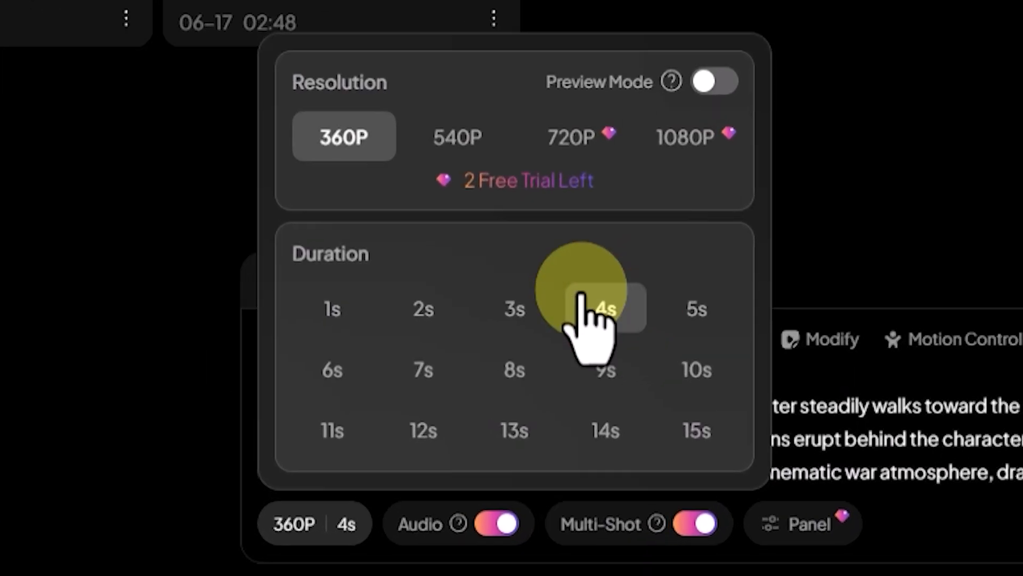
left_click(516, 308)
left_click(421, 309)
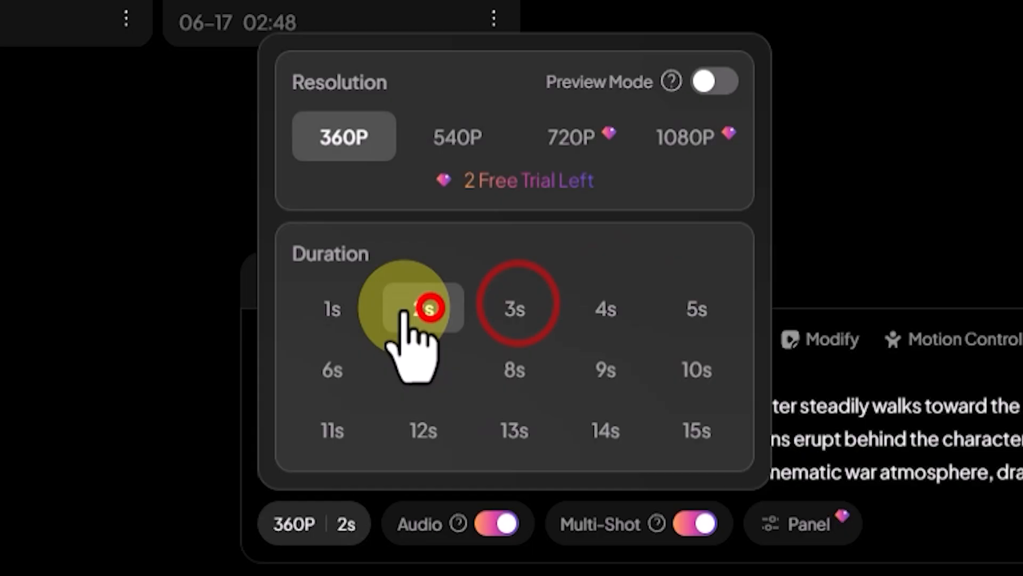
left_click(333, 310)
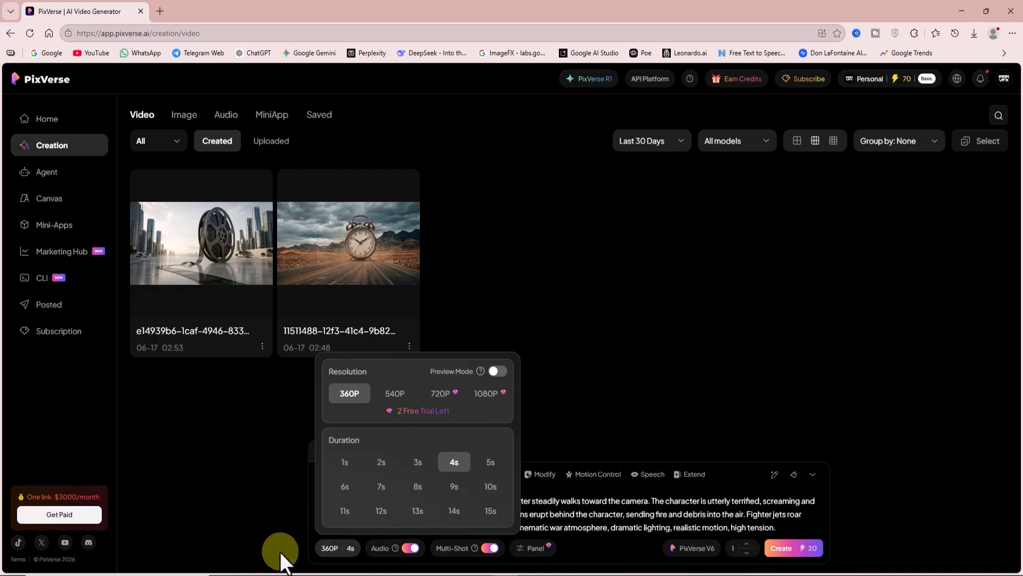
left_click(328, 549)
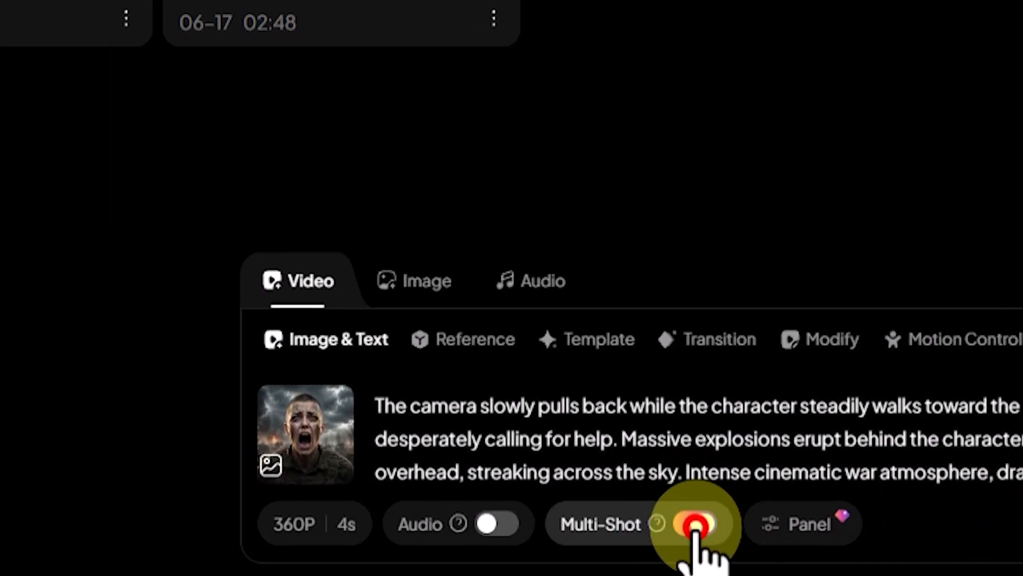
Generate one video with the PixVerse V6 model, with audio and Multi-Shot turned off
left_click(695, 525)
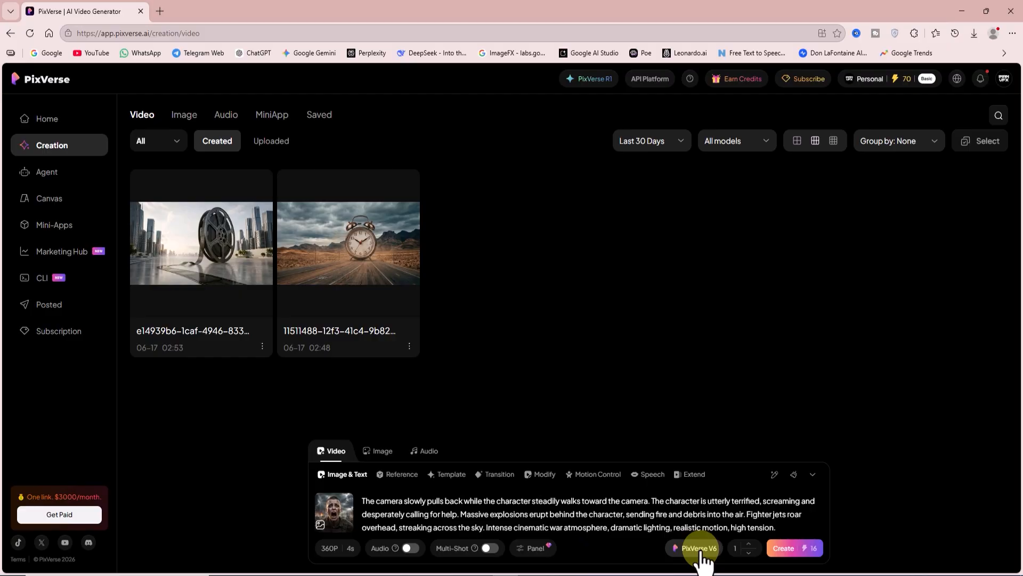
left_click(700, 549)
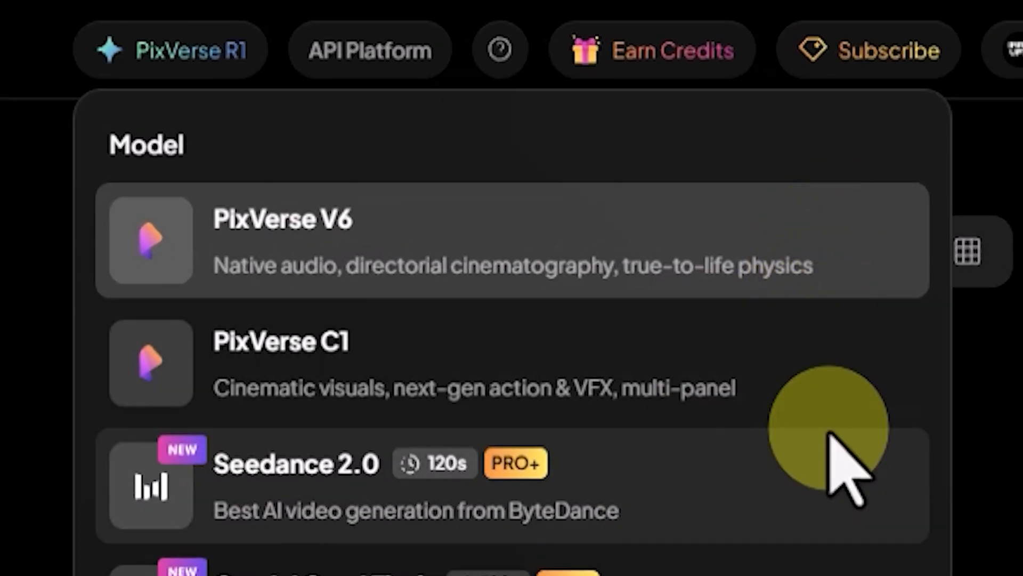
left_click(870, 209)
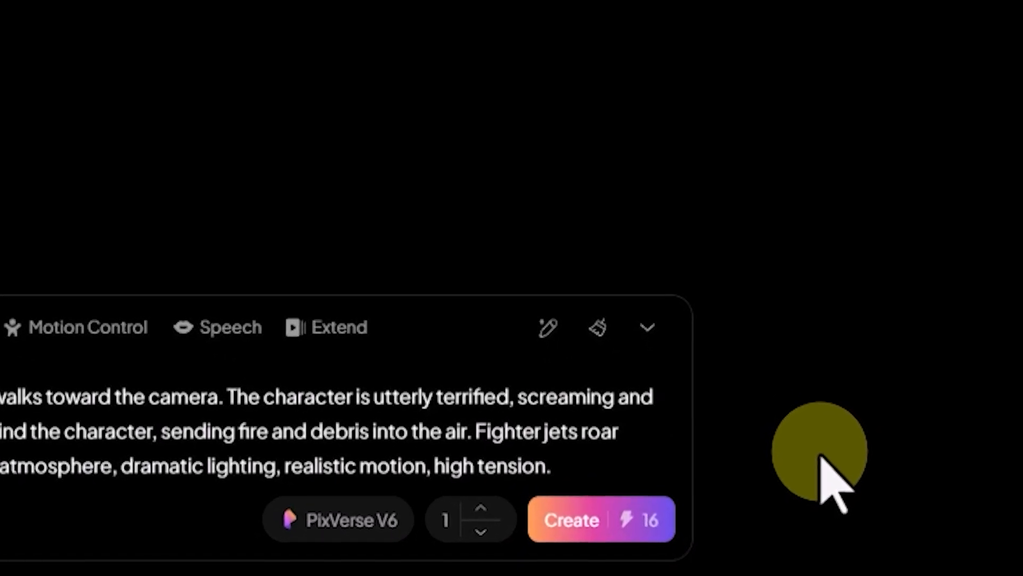
left_click(609, 512)
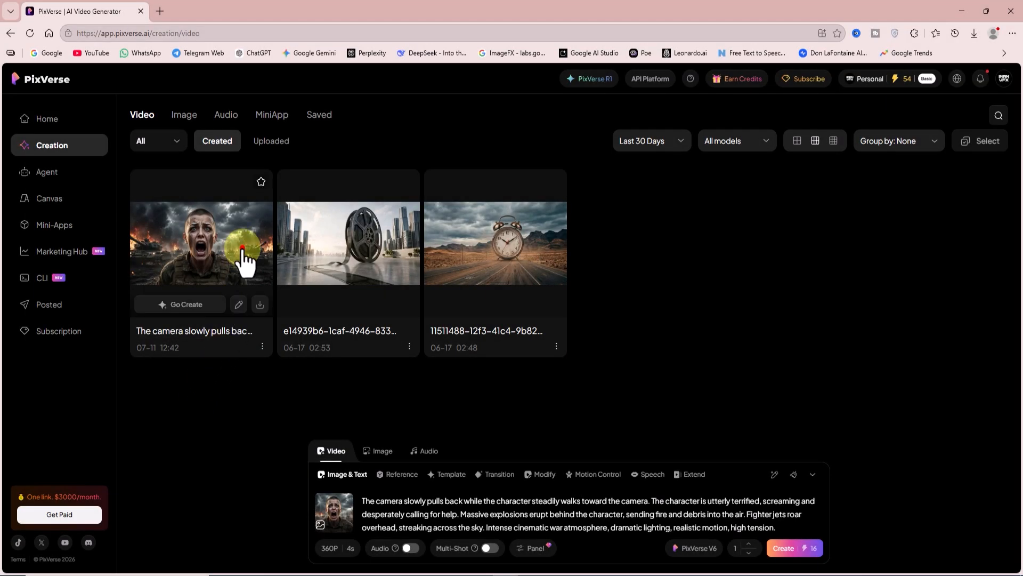
Open the newly generated soldier video and download it
left_click(242, 248)
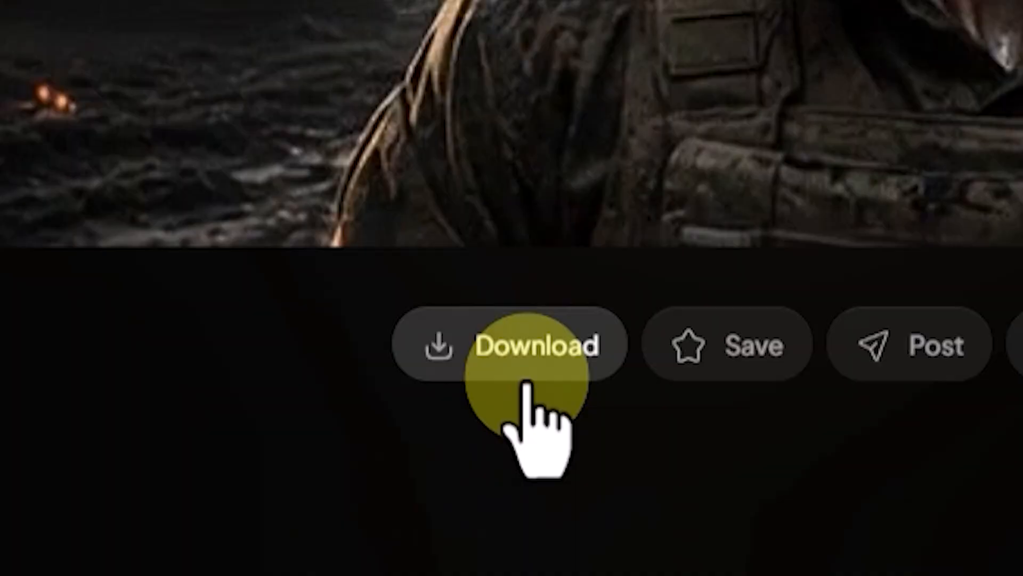
left_click(527, 382)
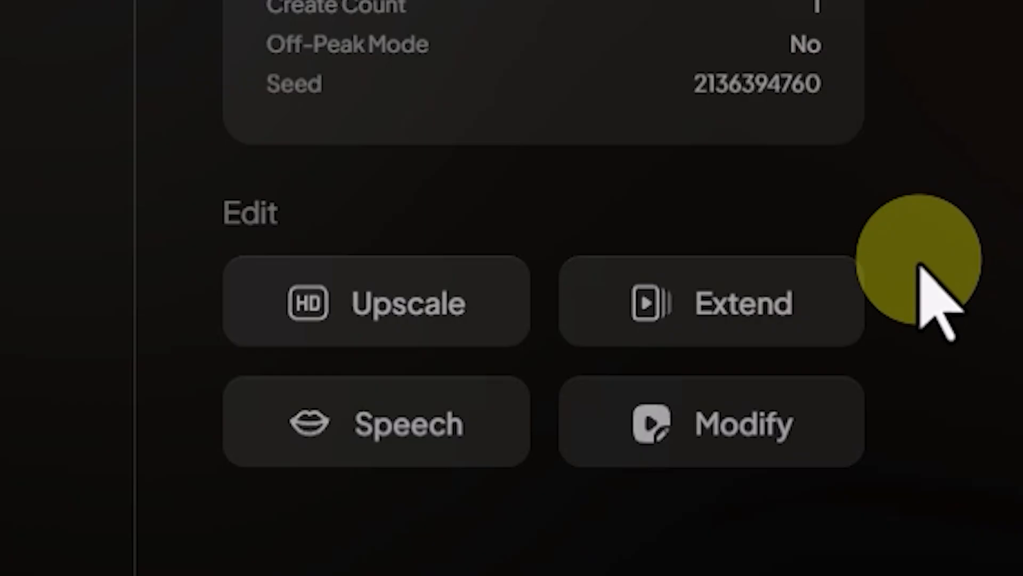
Start extending the soldier video and enter a prompt for a high aerial drone shot slowly pulling back to reveal the full battlefield
left_click(810, 298)
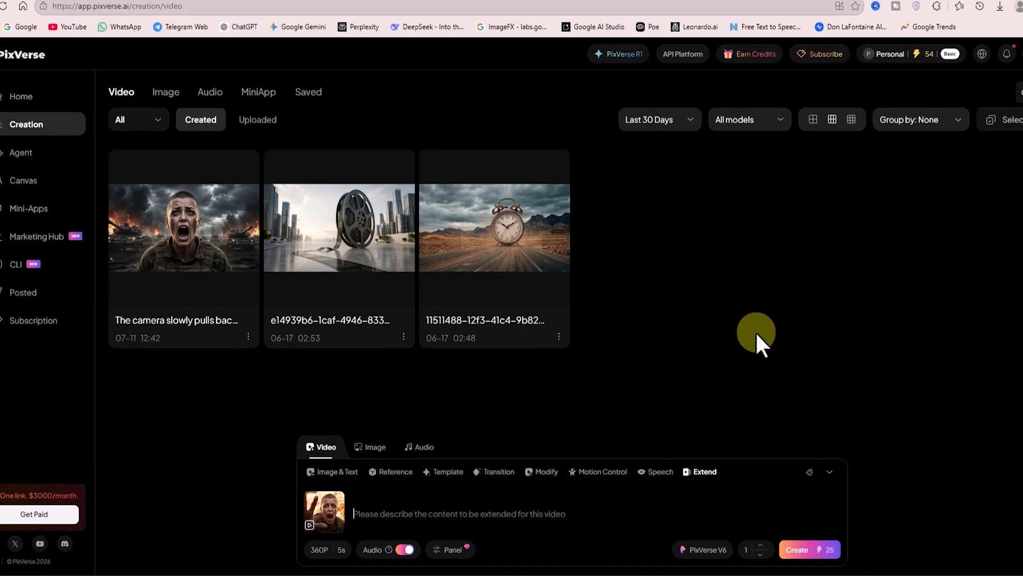
left_click(302, 510)
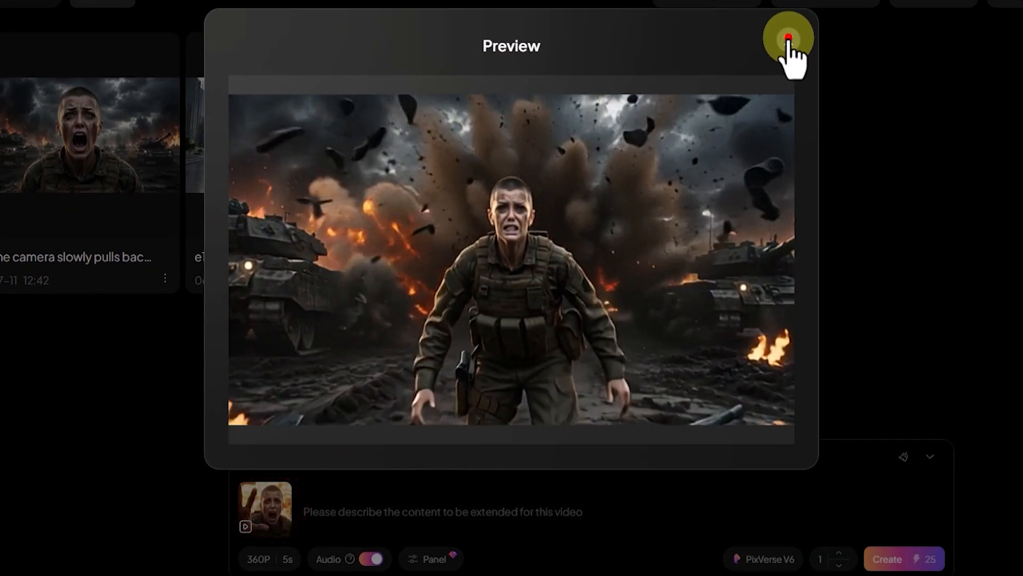
left_click(788, 40)
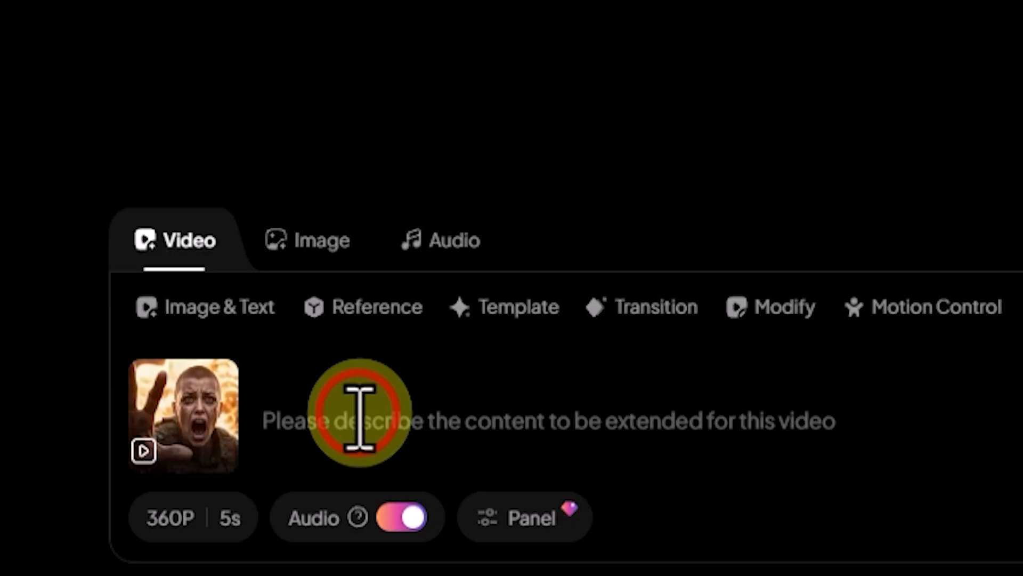
type("The camera seamlessly transitions into a high aerial drone shot, ascending while slowly pulling back to reveal the full battlefield. The terrified character continues running forward below, desperately screaming for help. Massive explosions erupt across the landscape behind the character, filling the air with smoke, fire, and debris. Multiple fighter jets thunder across the sky, leaving trails overhead. The scale of the war becomes overwhelming. Epic cinematic composition, realistic camera movement, dramatic atmosphere, volumetric smoke, high realism, intense tension.")
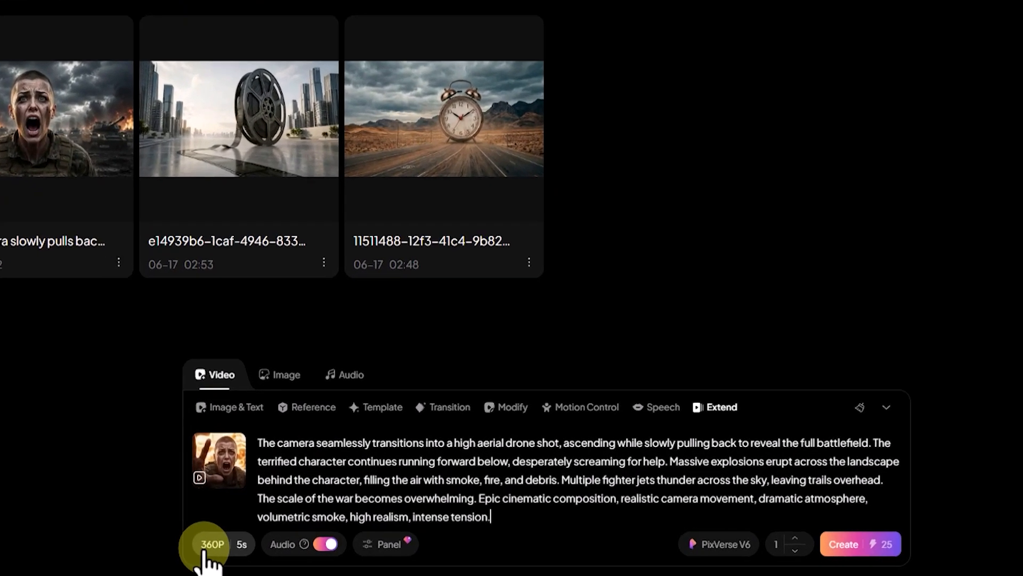
Set the extension's duration to 4s at 360P resolution
left_click(328, 548)
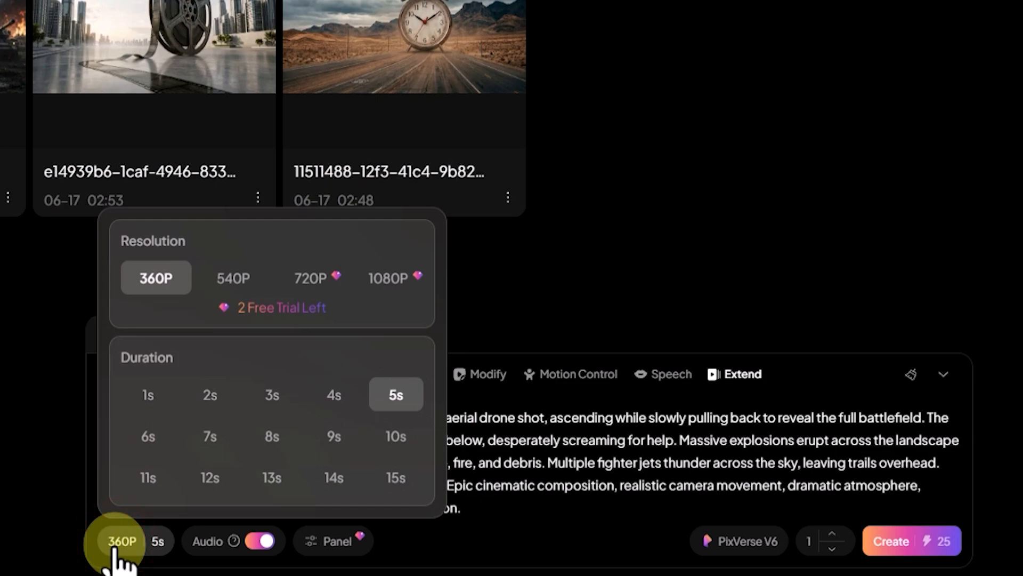
left_click(114, 549)
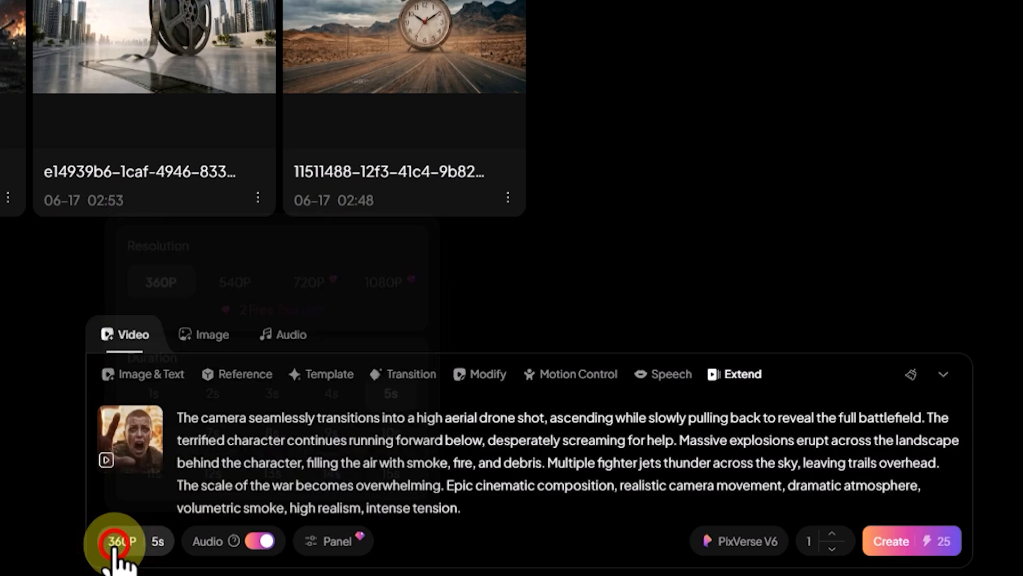
left_click(120, 541)
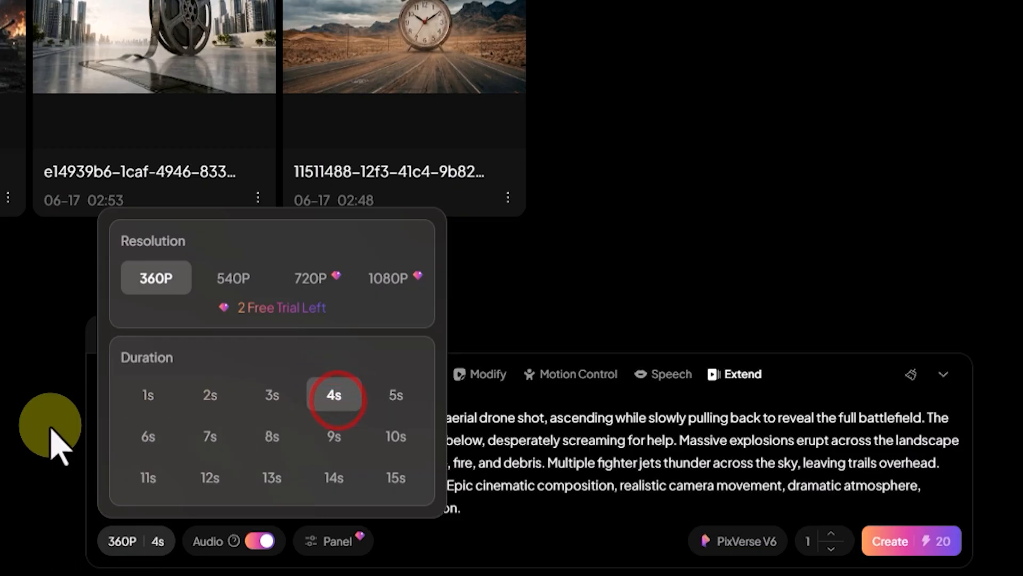
left_click(28, 443)
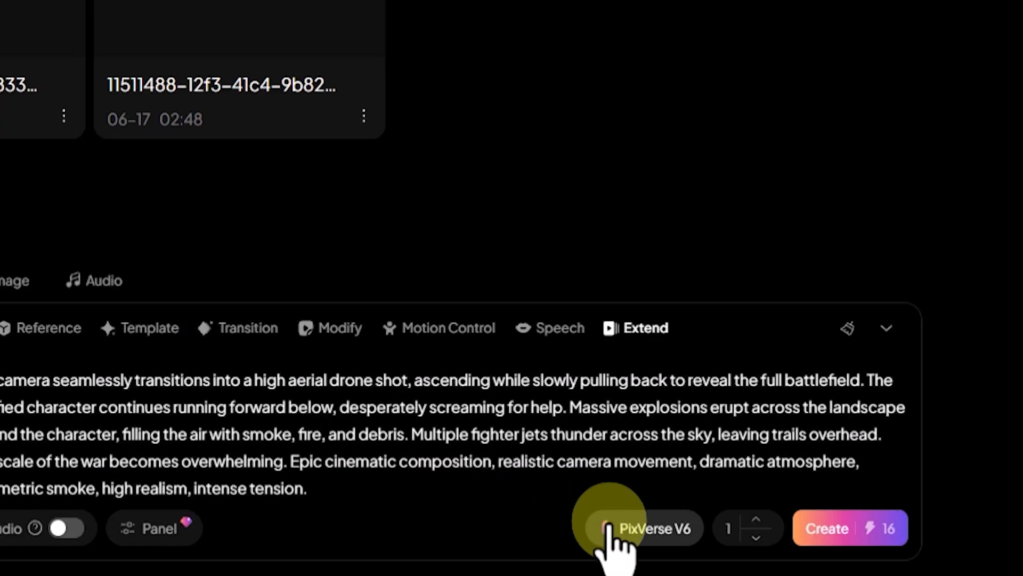
Turn off audio for the extension and generate it with the PixVerse V6 model
left_click(714, 542)
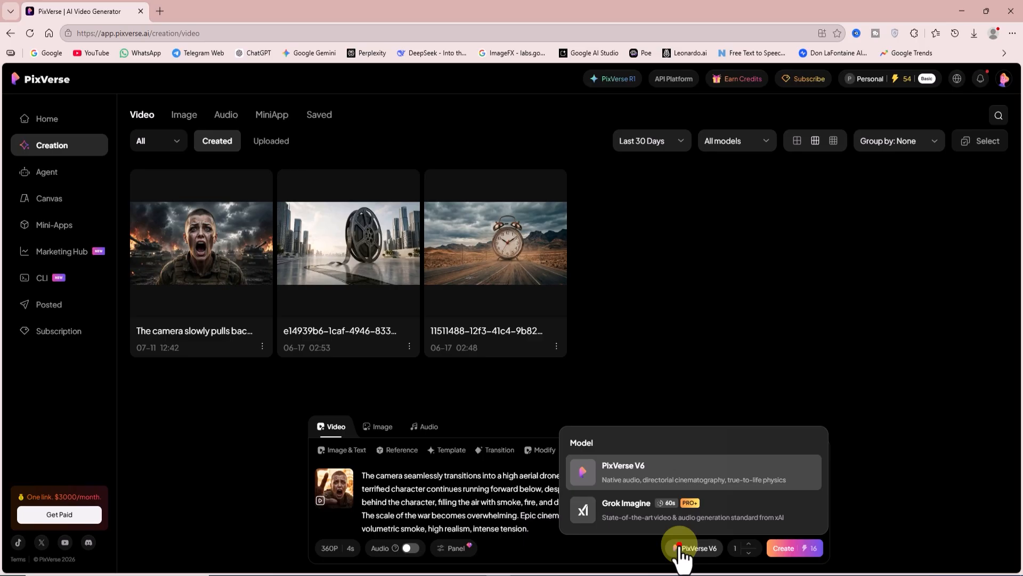
left_click(679, 545)
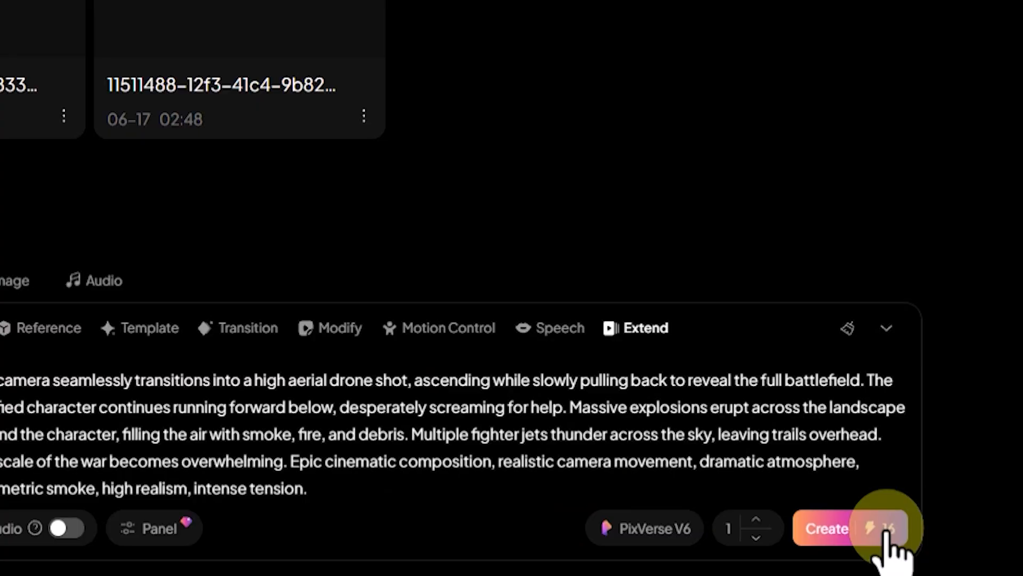
left_click(848, 528)
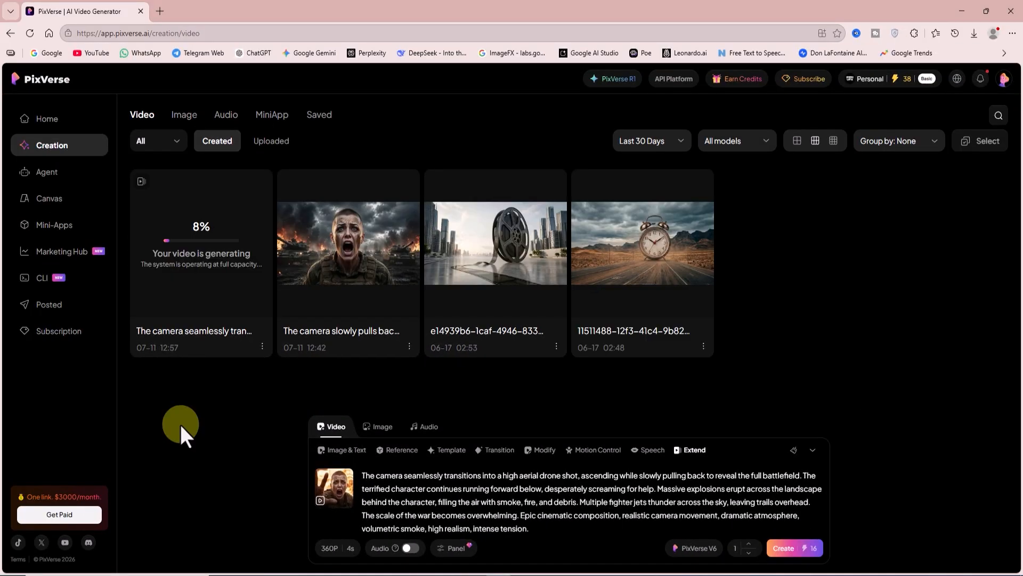
Upscale the extended battlefield video and open the upscaled version
left_click(254, 431)
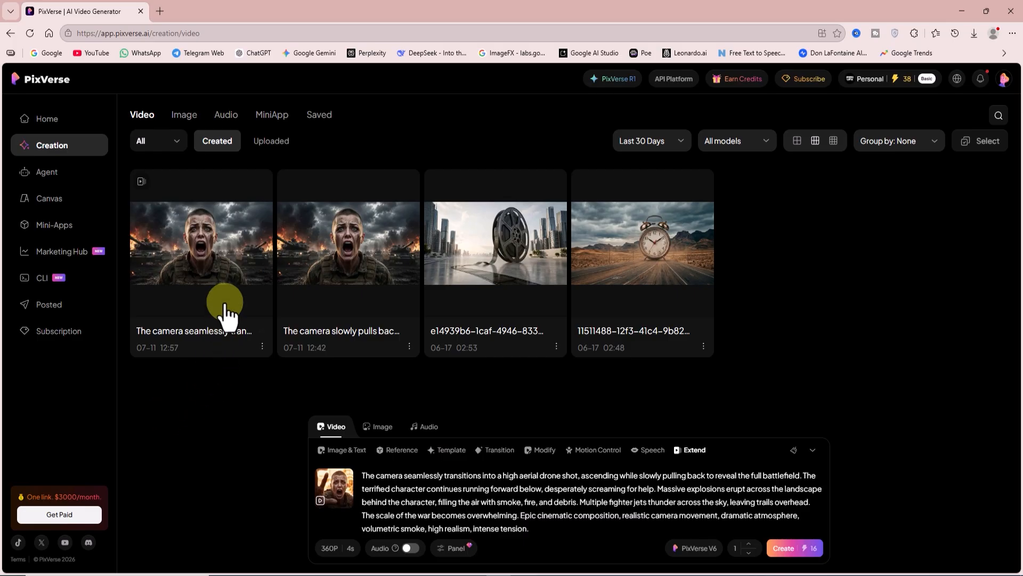
left_click(233, 251)
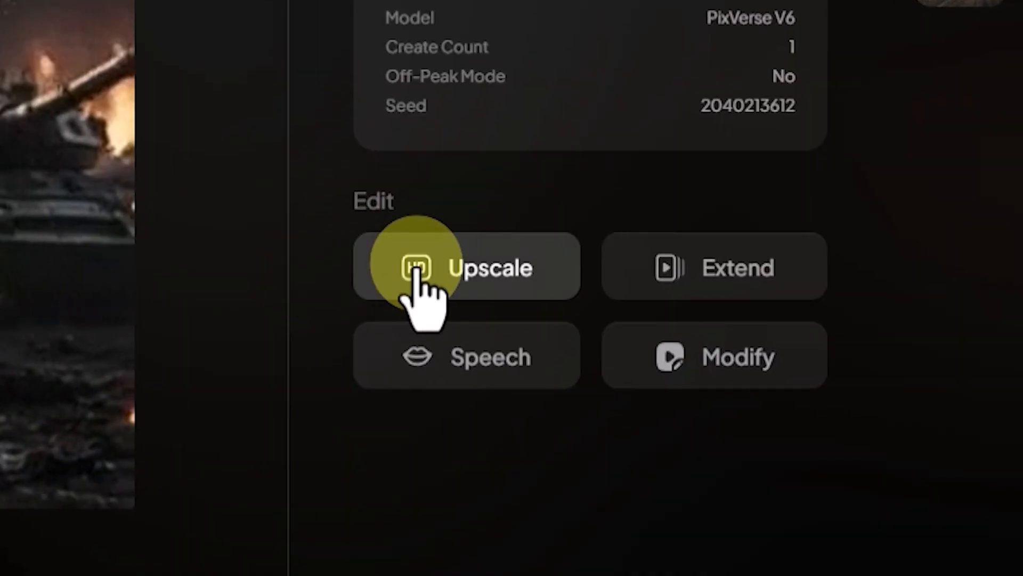
left_click(420, 264)
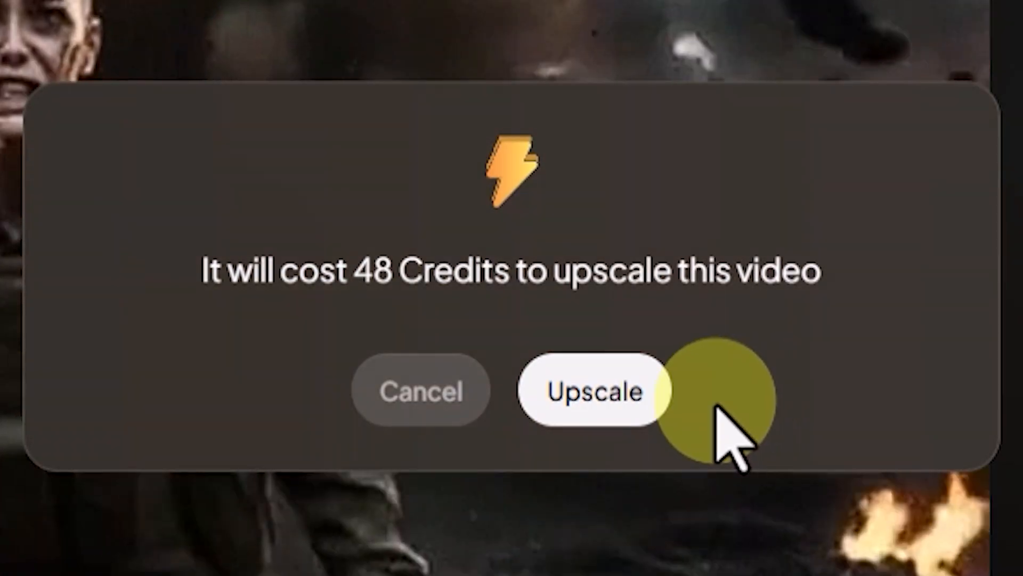
left_click(590, 397)
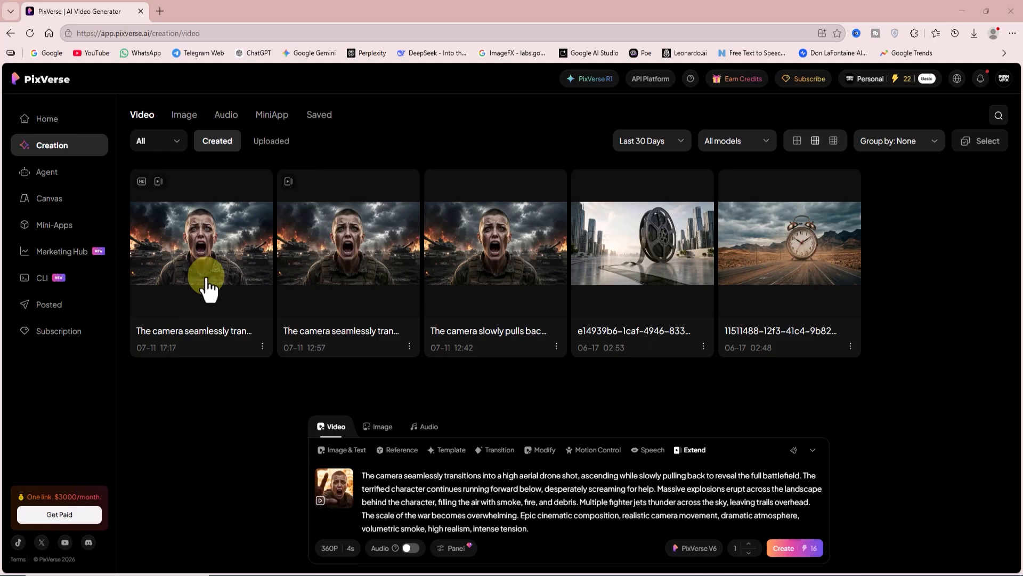
left_click(224, 246)
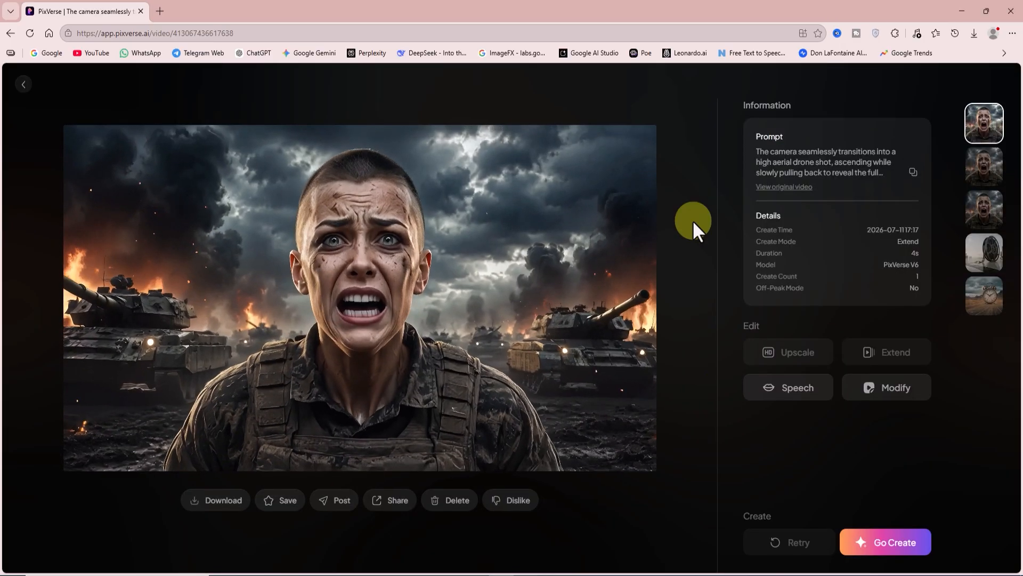